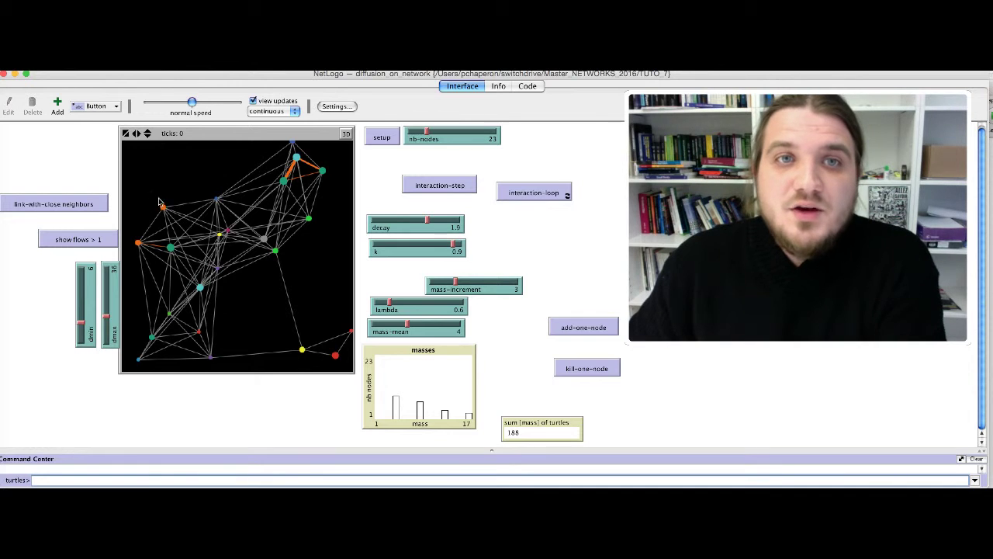
Run setup to regenerate the world with 23 fresh, unlinked nodes.
left_click(381, 137)
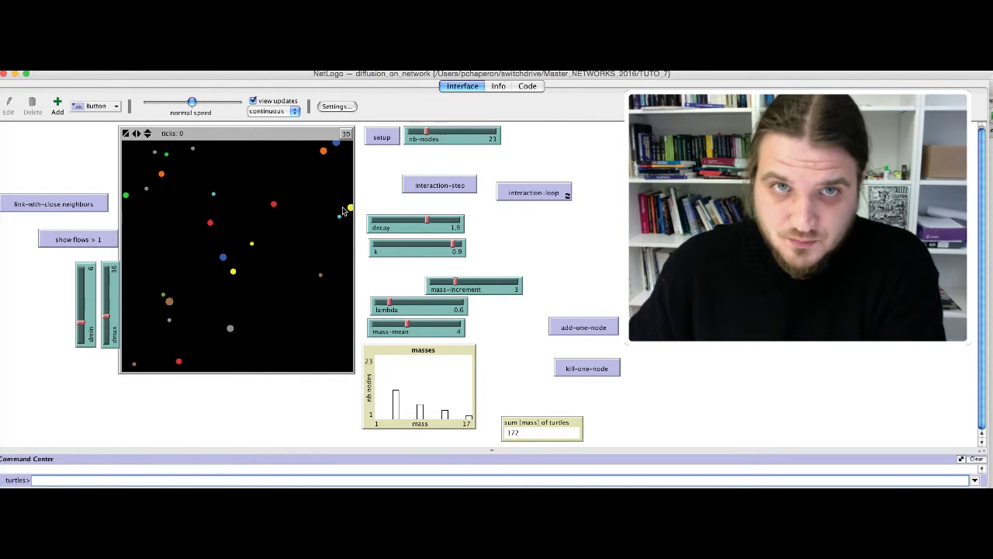
Set up the model at 61 nodes, then at 21 nodes, leaving nb-nodes at 36.
left_click_drag(426, 135, 462, 138)
left_click(380, 137)
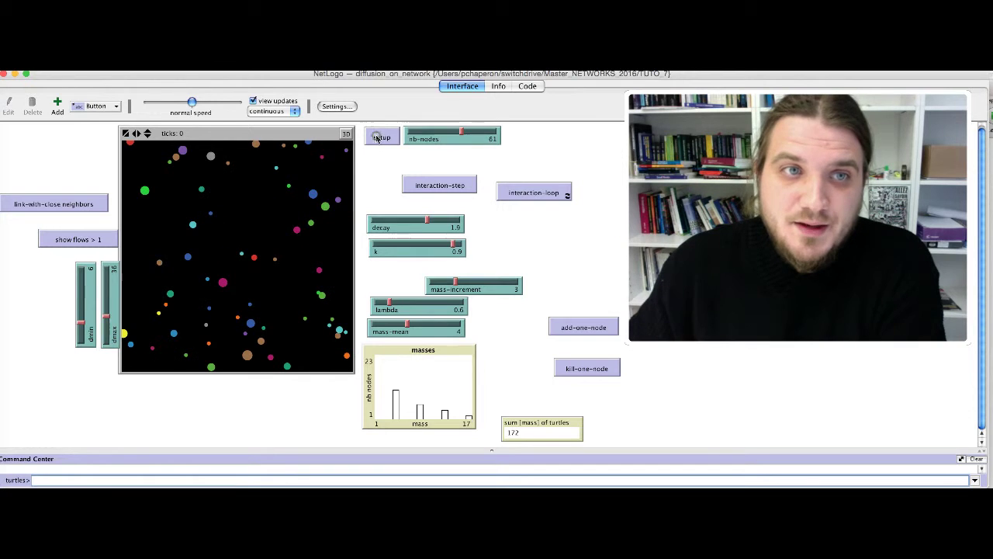
left_click_drag(460, 137, 425, 137)
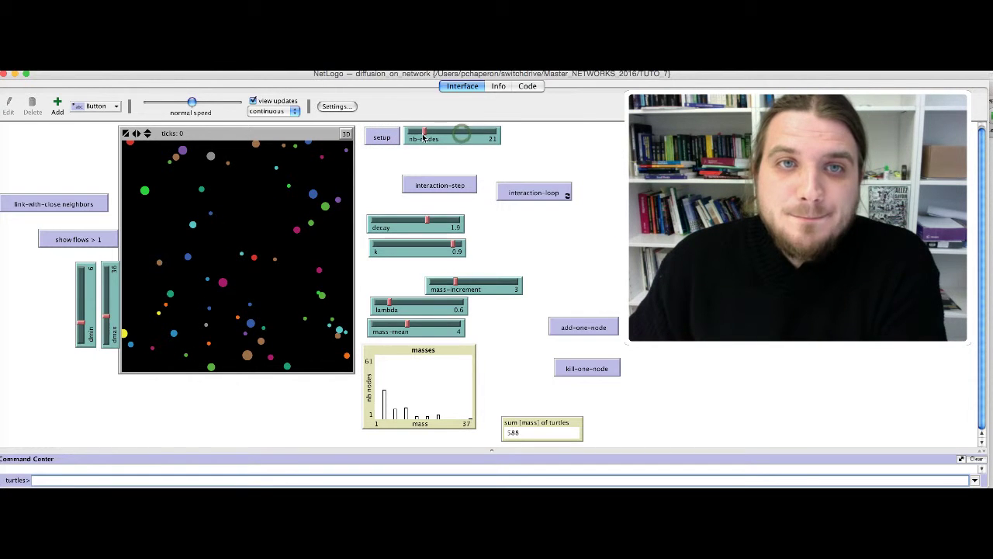
left_click(376, 145)
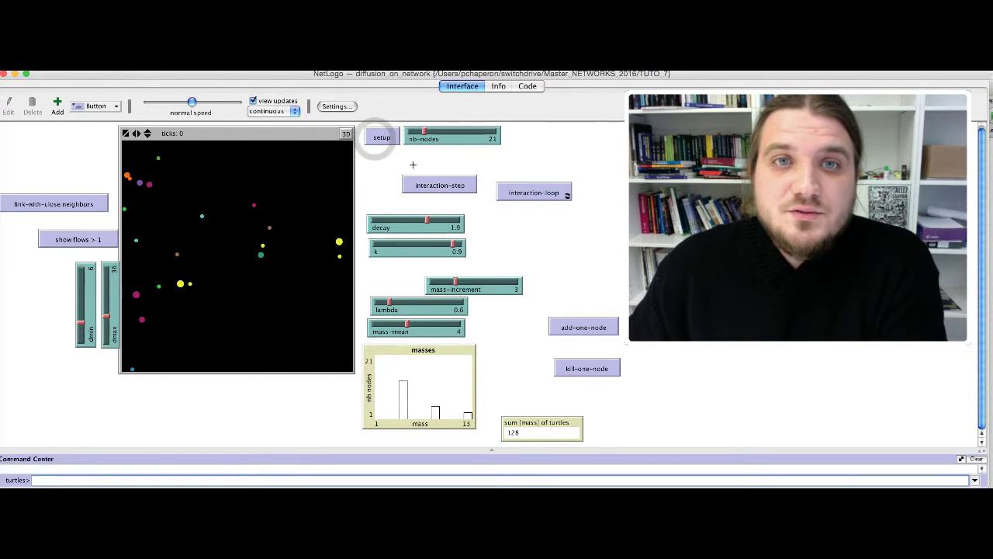
left_click_drag(425, 135, 447, 141)
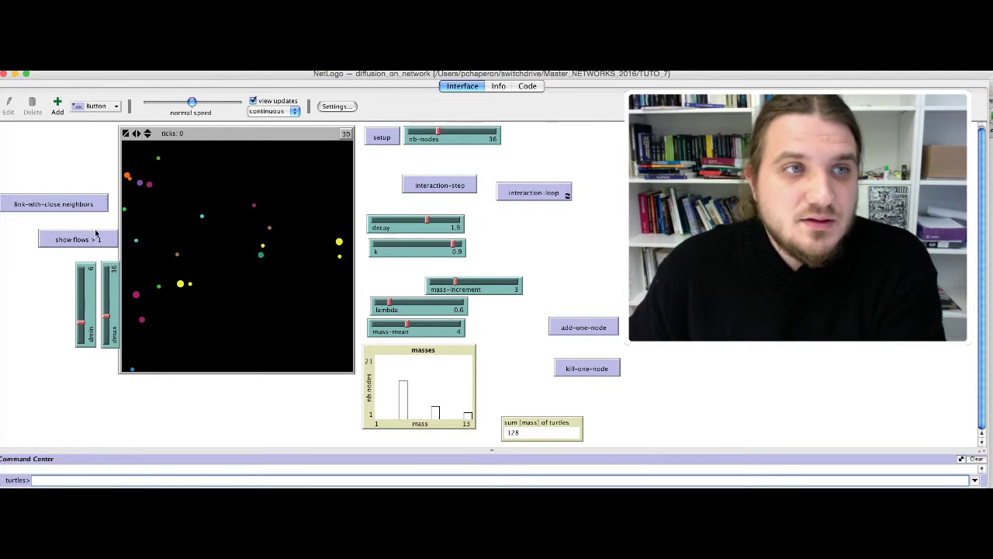
Link nodes to close neighbours and raise the minimum link distance dmin to 13.
left_click(55, 206)
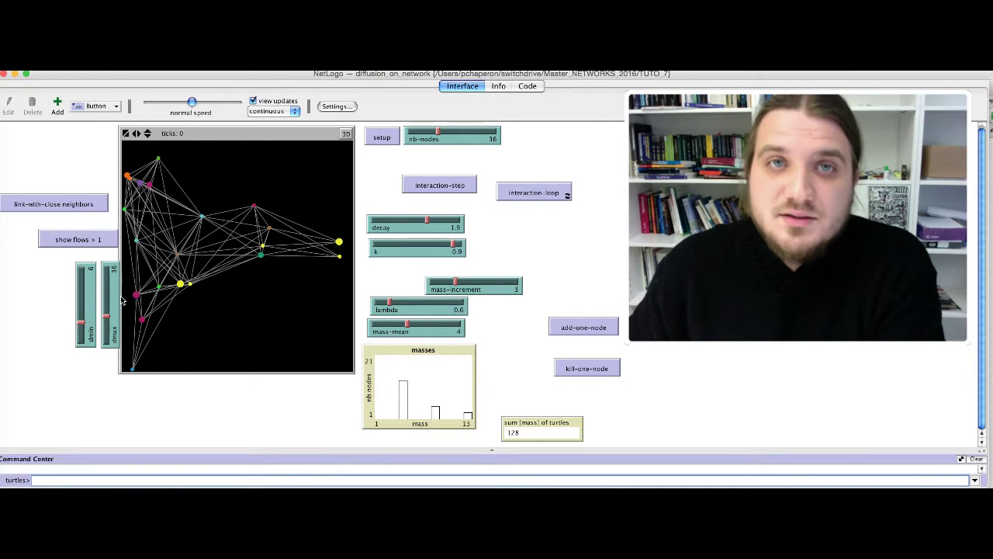
left_click(82, 326)
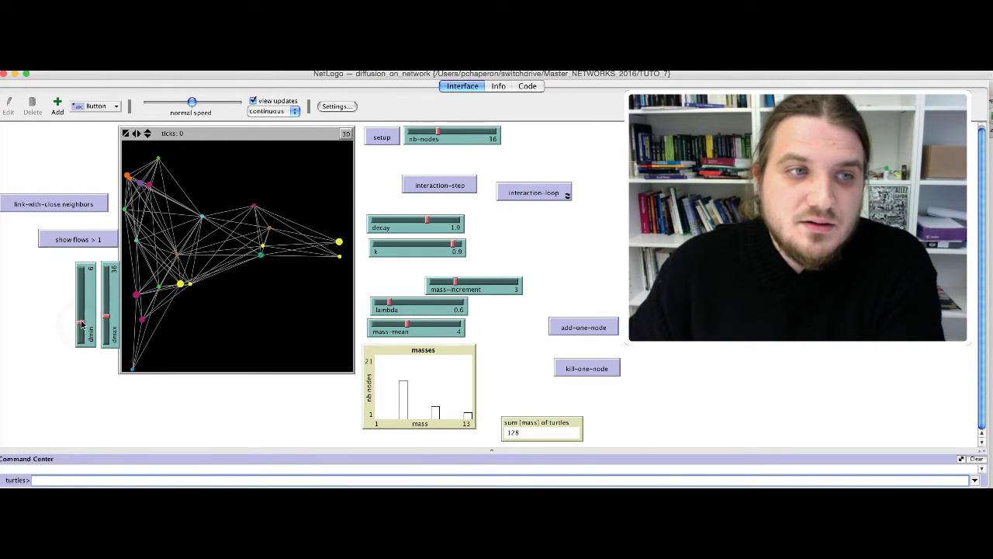
left_click_drag(84, 306, 82, 294)
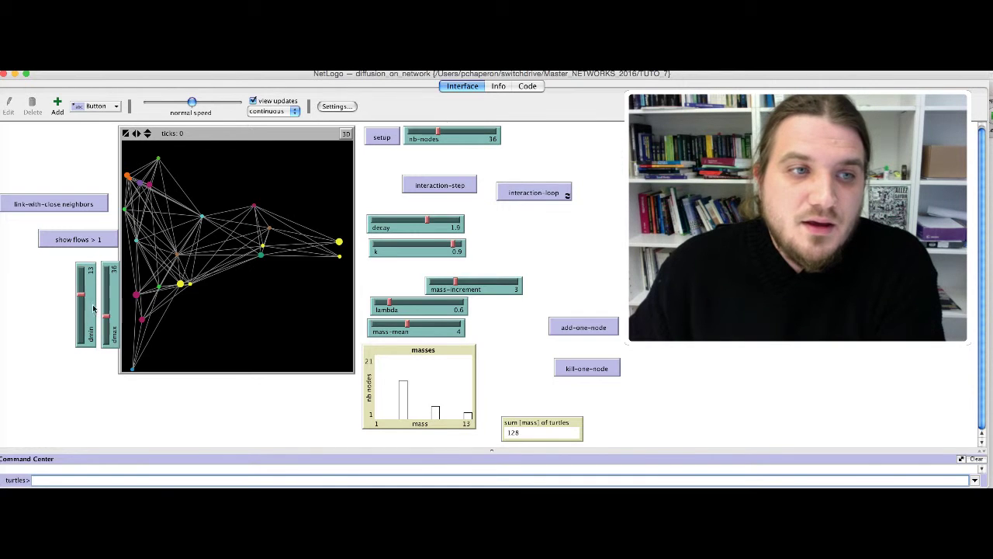
left_click(107, 318)
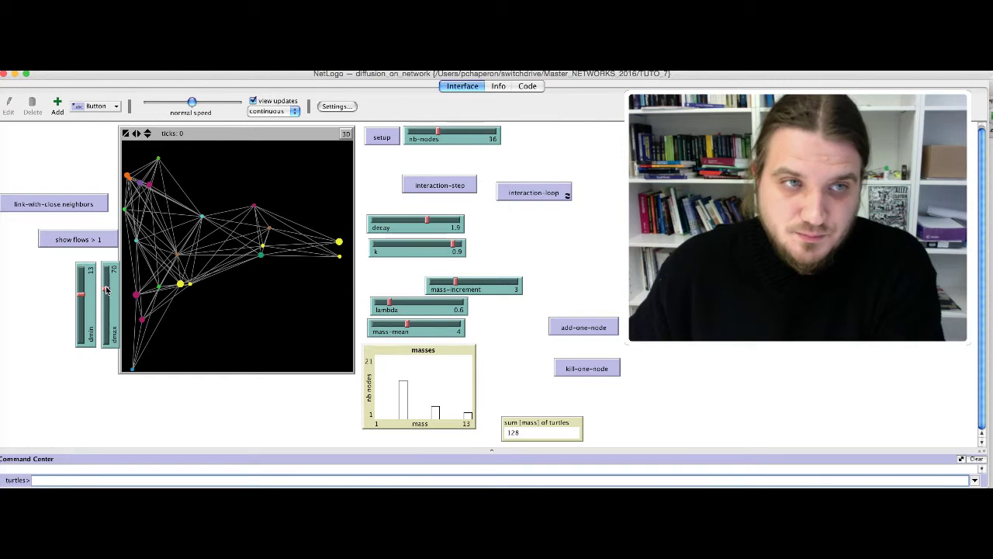
Regenerate with 61 nodes and relink them with dmax lowered to 17.
left_click_drag(438, 133, 462, 132)
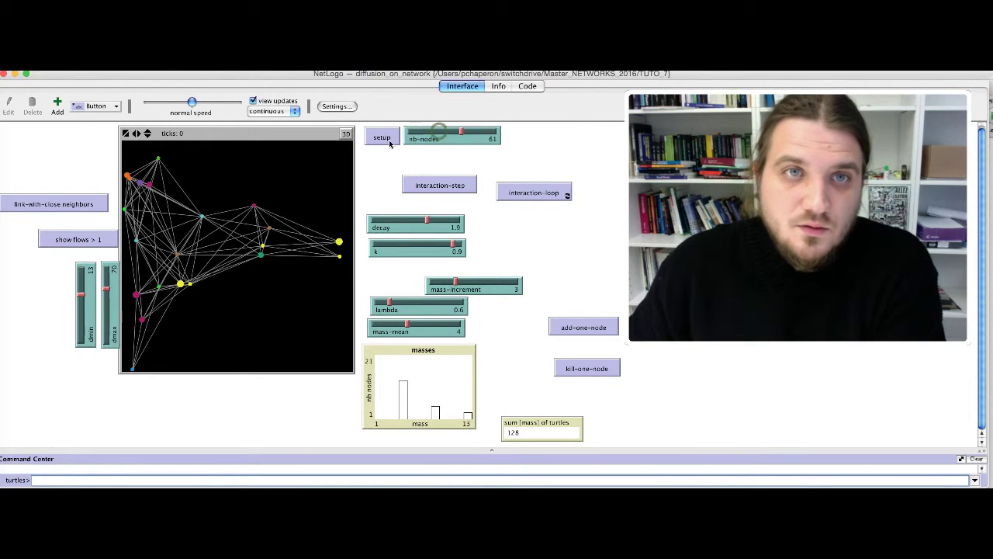
left_click(380, 140)
left_click(68, 204)
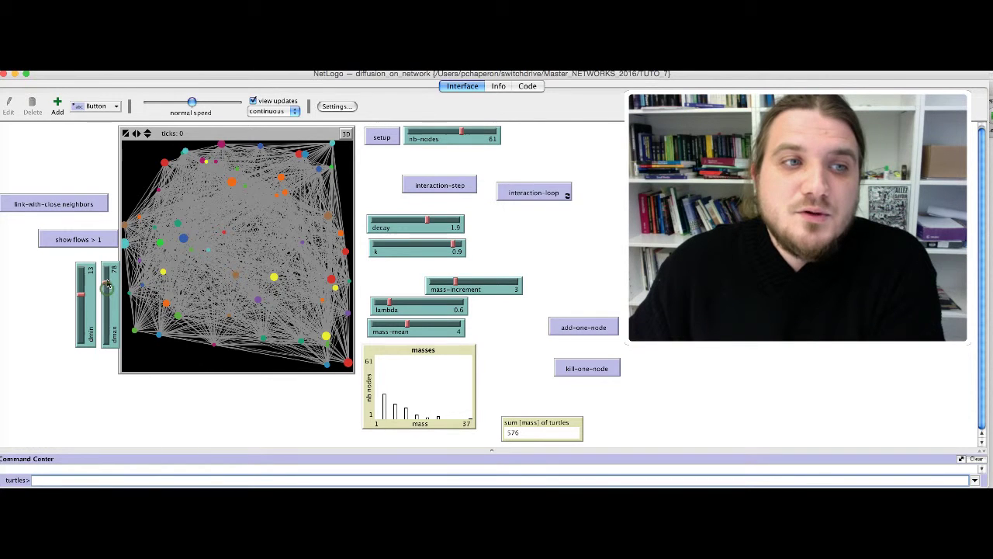
left_click(36, 204)
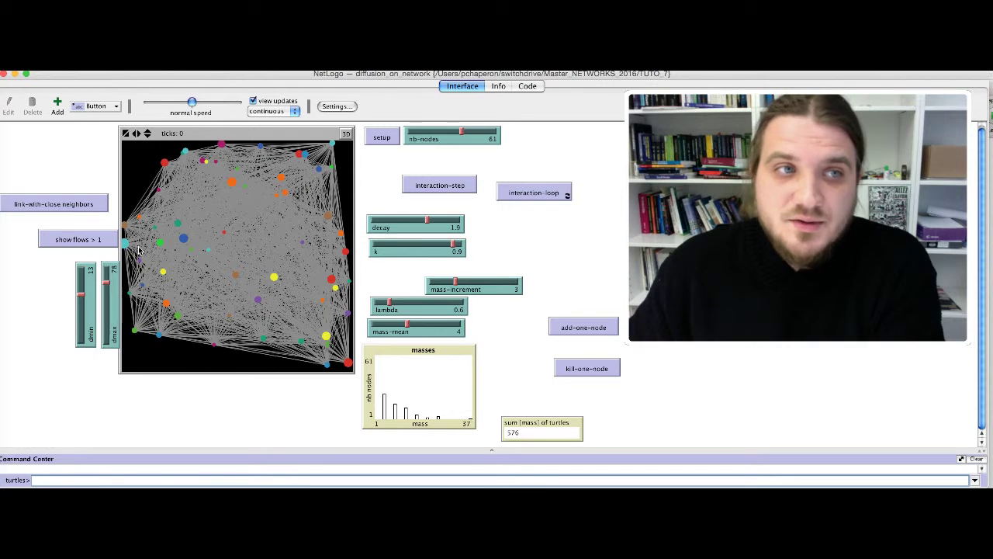
left_click_drag(107, 302, 107, 330)
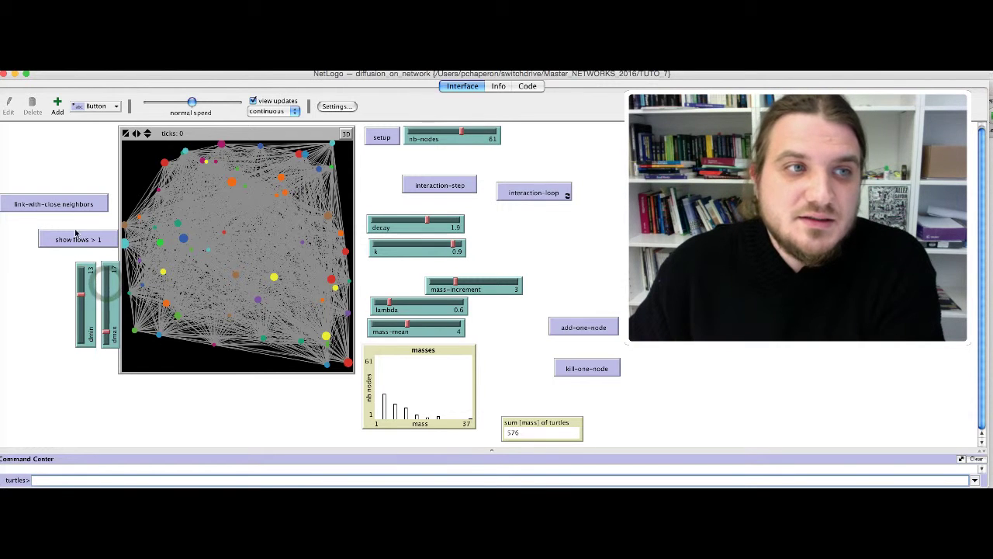
left_click(63, 206)
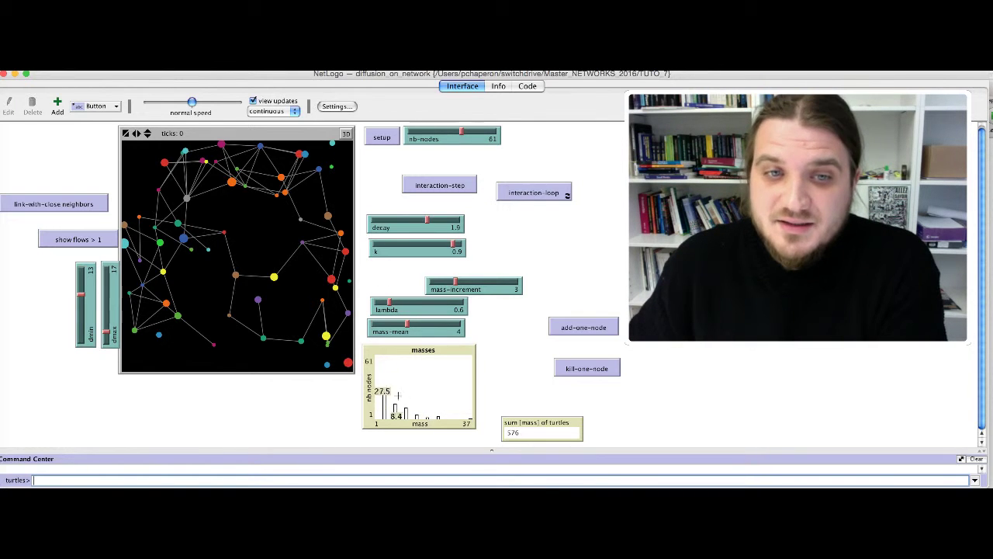
Run setup to create a new set of 61 unlinked nodes.
left_click(388, 139)
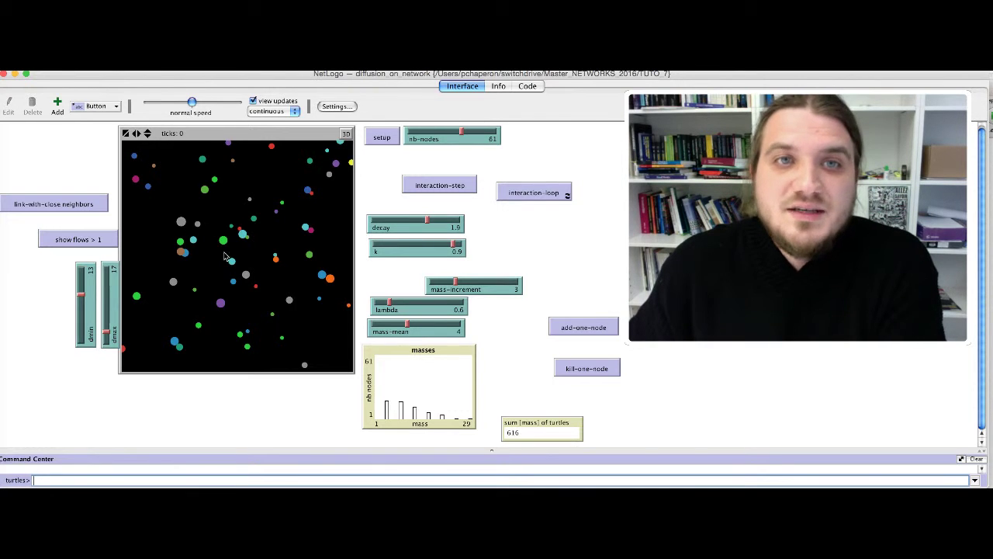
Link the 61 nodes to close neighbours, lowering k from 0.9 to 0.5.
left_click(33, 206)
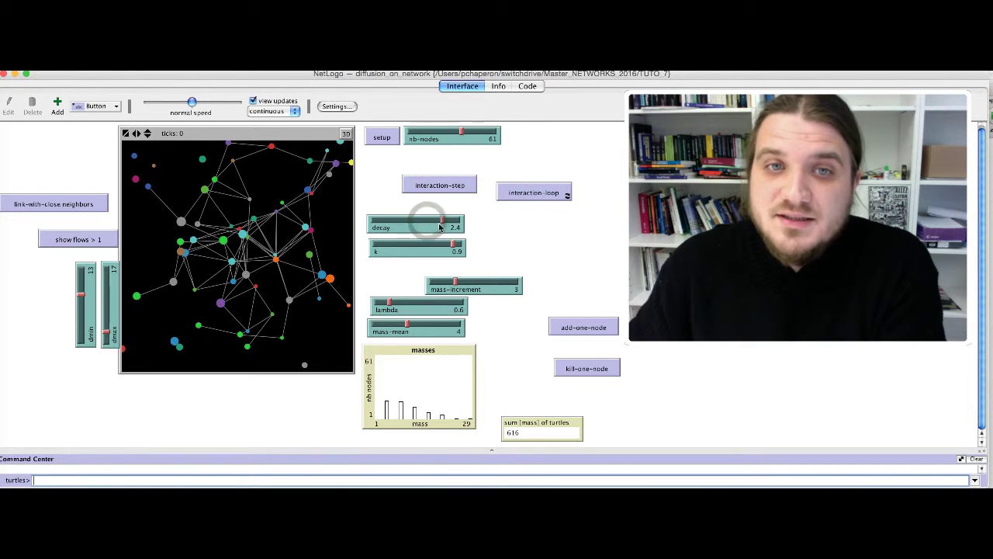
left_click_drag(454, 245, 419, 248)
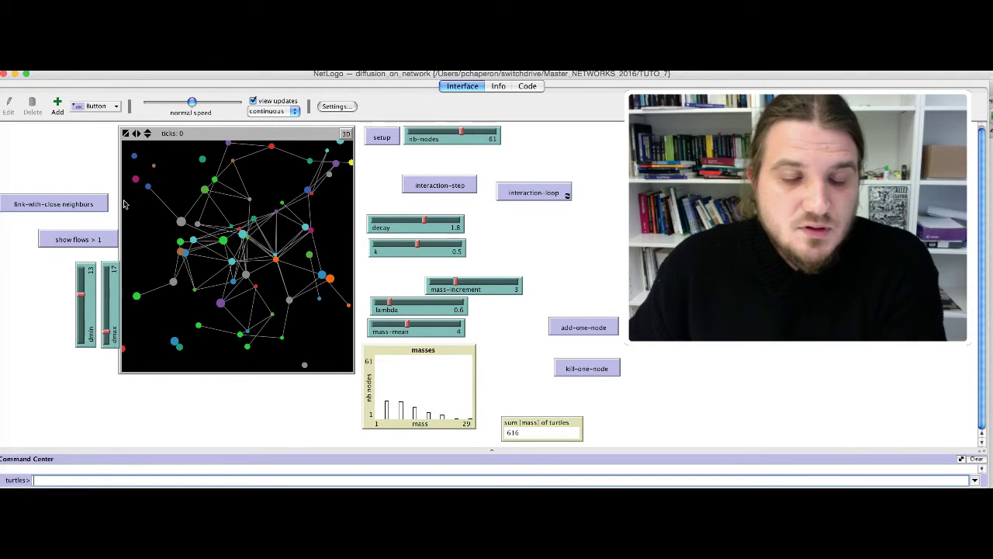
left_click(84, 203)
Show flows greater than 1 as orange links on the network.
left_click(79, 238)
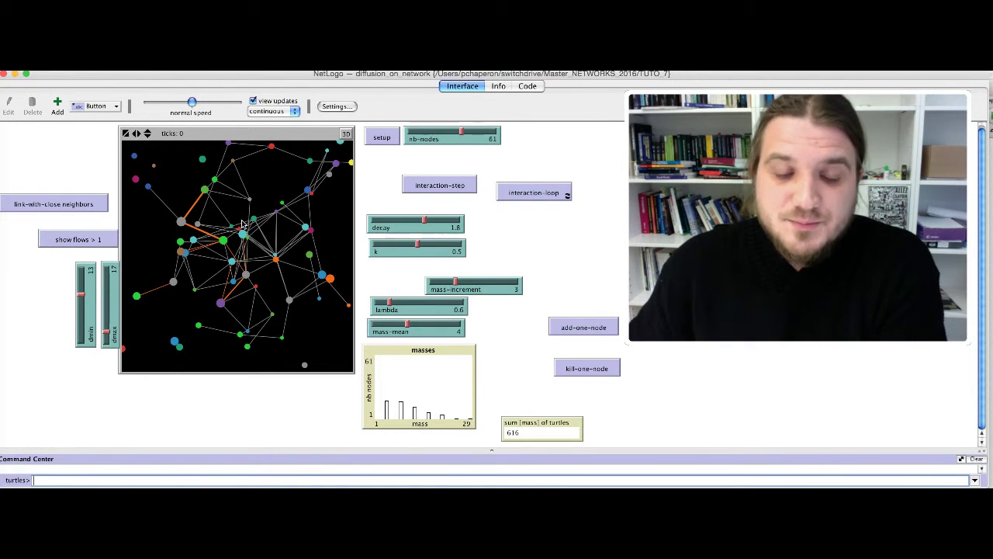
Advance the simulation one tick at a time to 12 ticks, then raise mass-increment to 5.
left_click(440, 188)
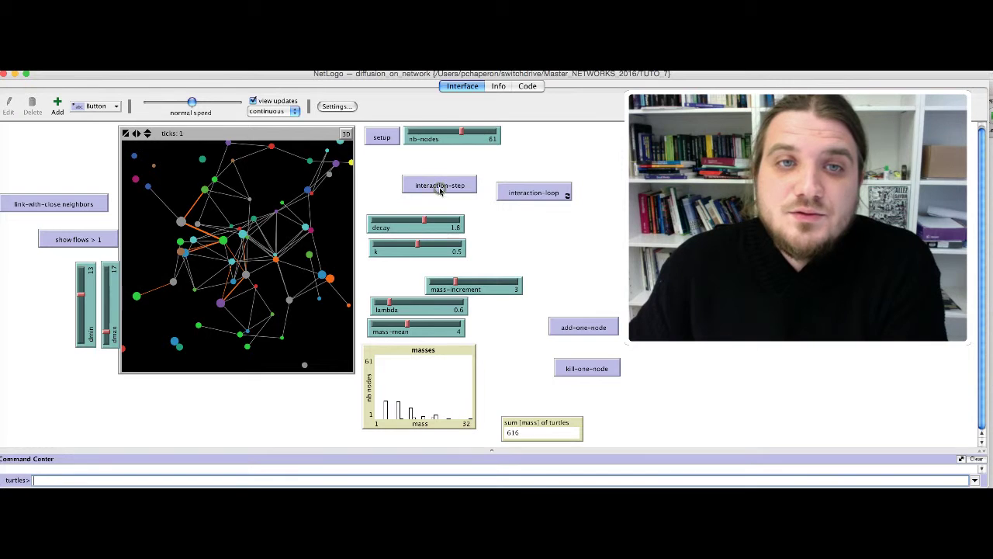
left_click(440, 187)
left_click(440, 188)
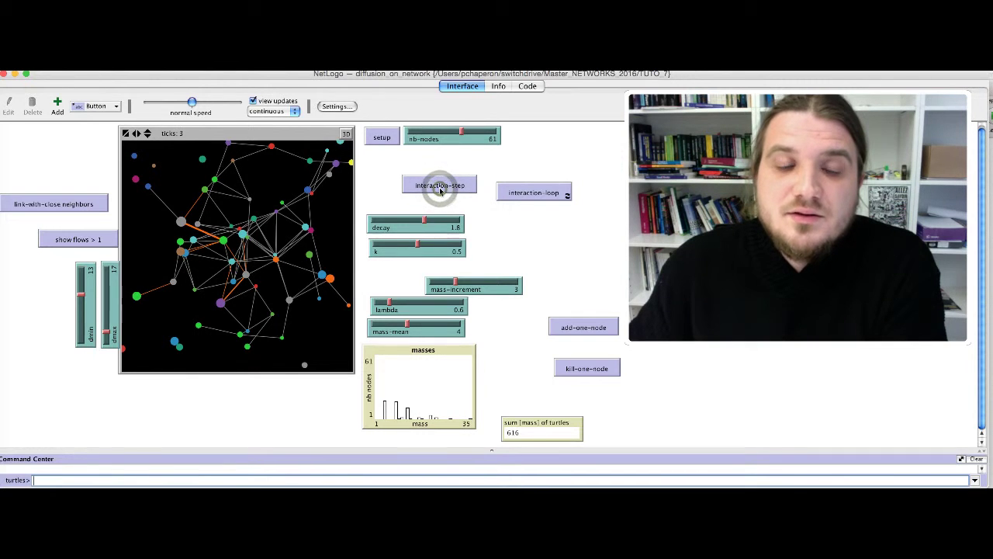
left_click(440, 187)
left_click(440, 188)
left_click(440, 187)
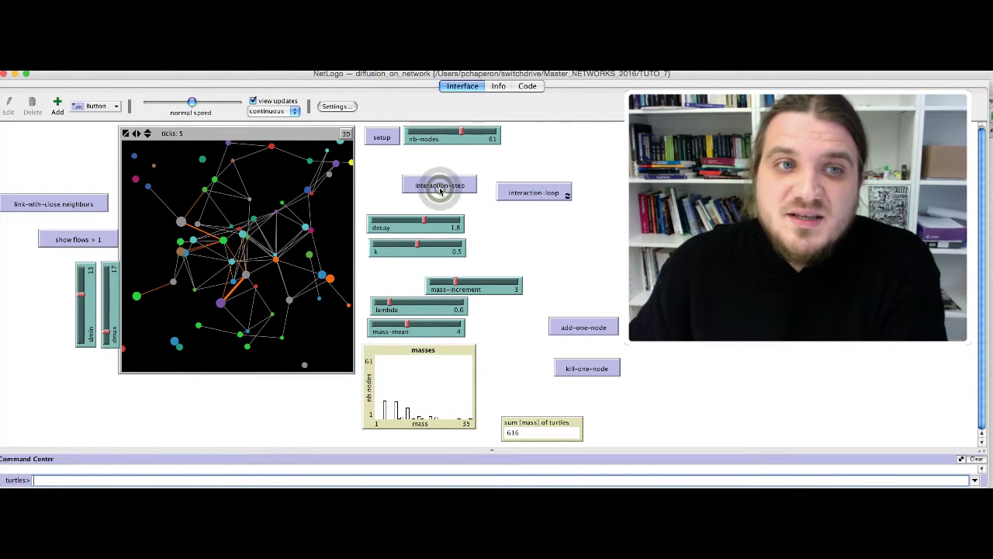
left_click(440, 188)
left_click(440, 187)
left_click(439, 187)
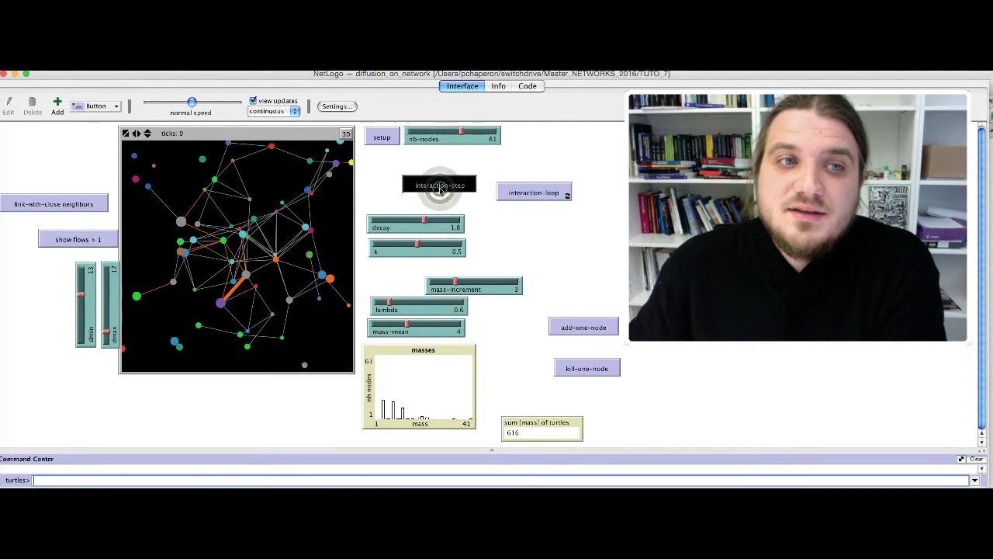
left_click(440, 188)
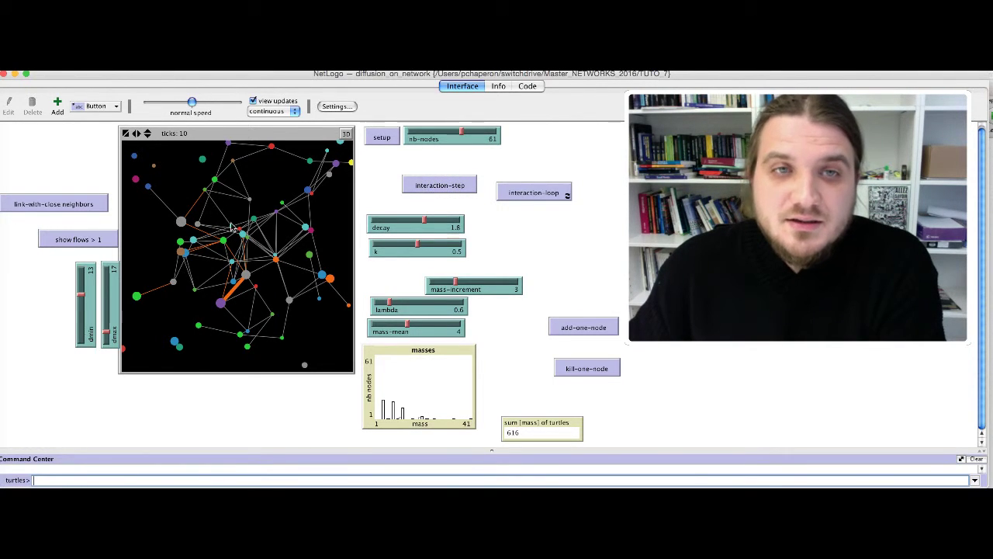
left_click(435, 189)
left_click(436, 189)
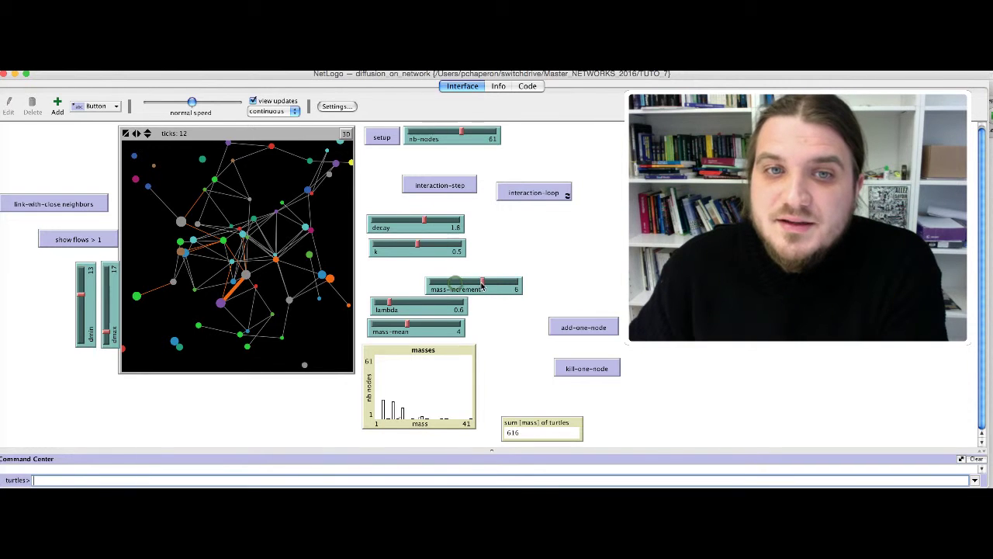
left_click_drag(456, 284, 459, 286)
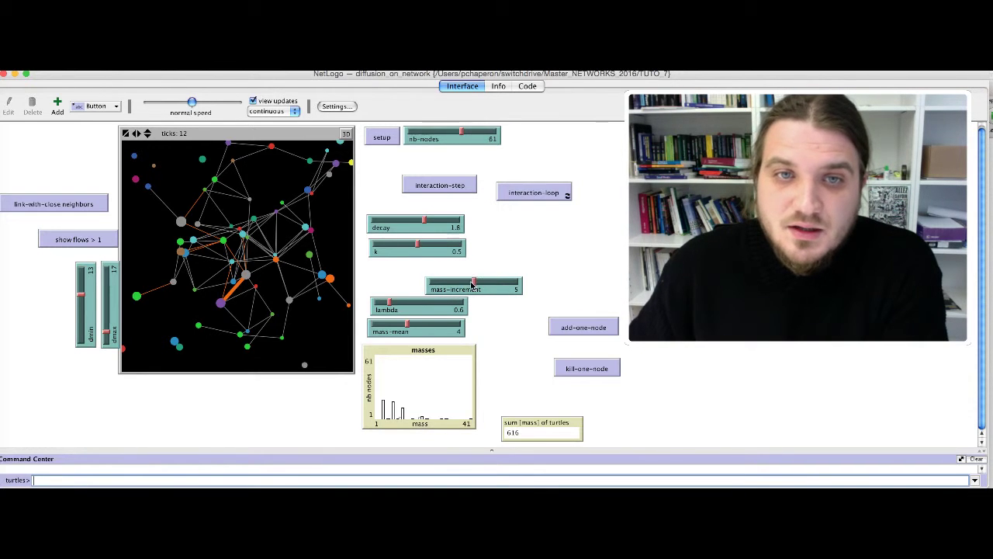
Take one more tick, then run interaction-loop continuously past 33364 ticks and stop it.
left_click(442, 188)
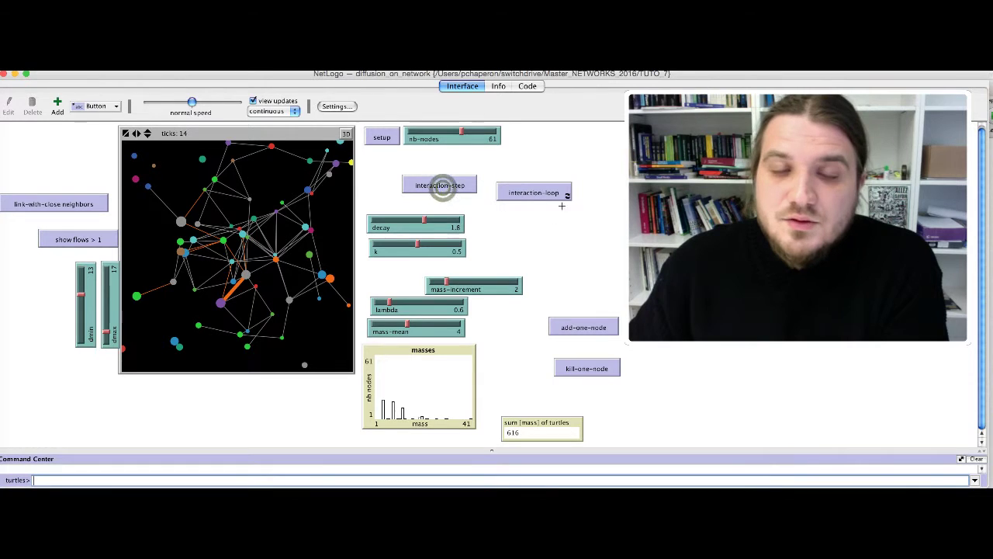
left_click(516, 192)
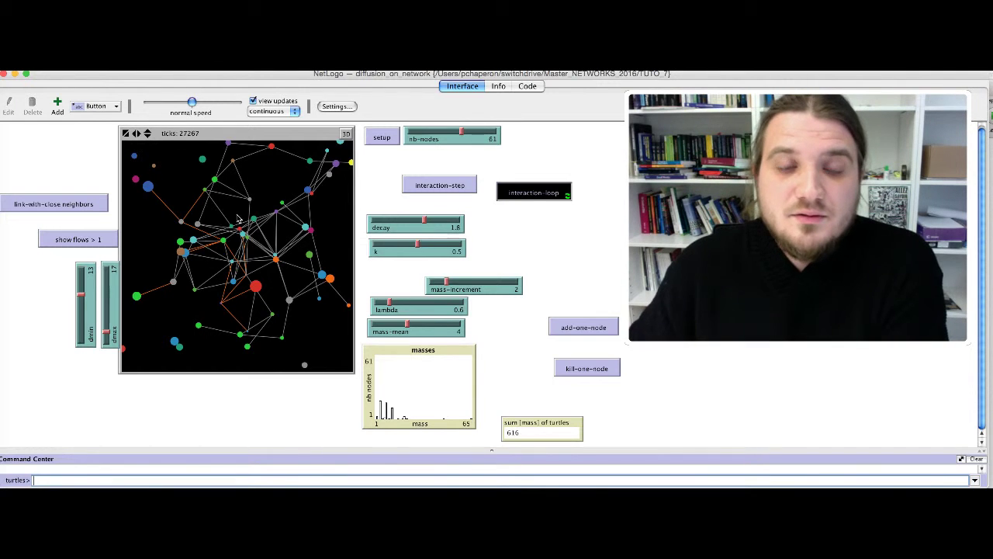
left_click(532, 196)
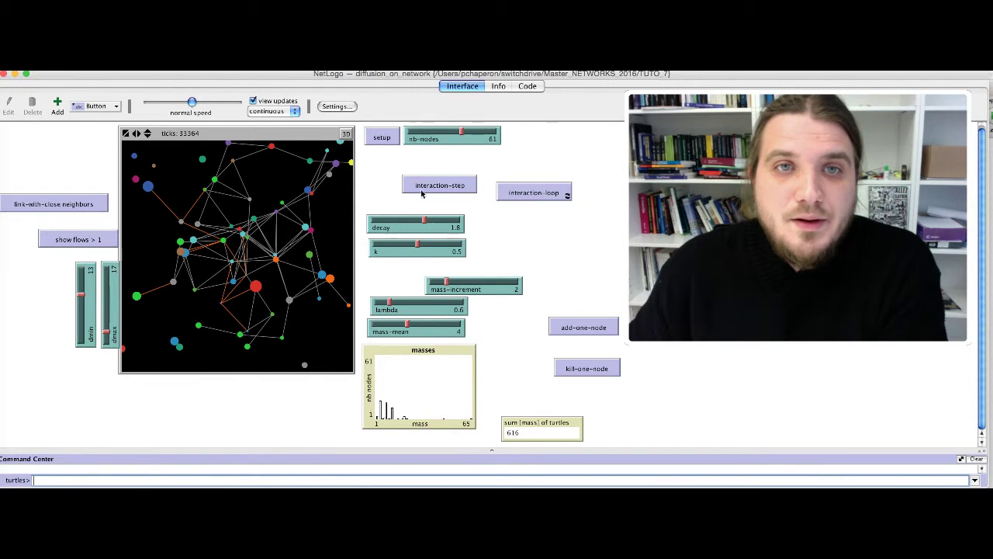
Reset the model, link nodes to close neighbours, and show flows above 1 in orange.
left_click(389, 136)
left_click(67, 203)
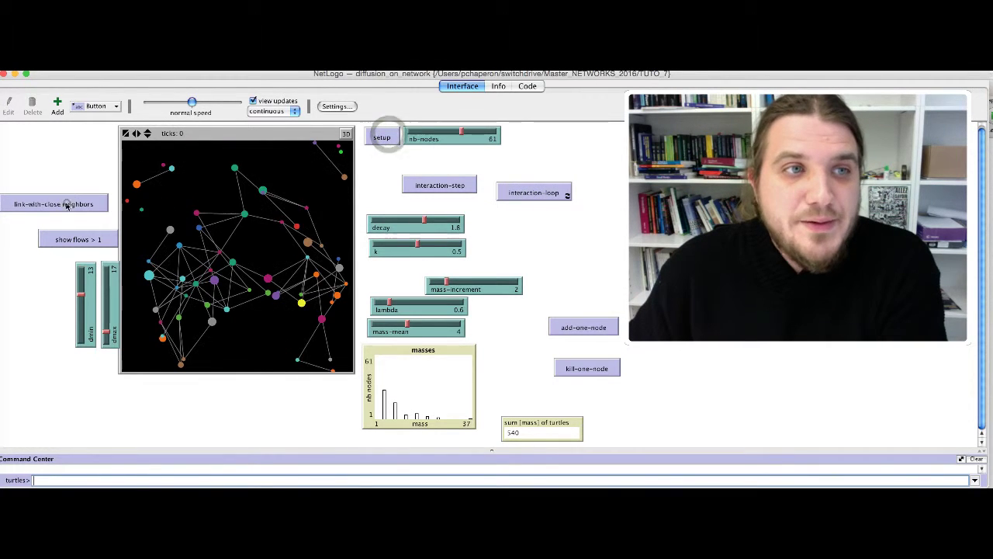
left_click(86, 242)
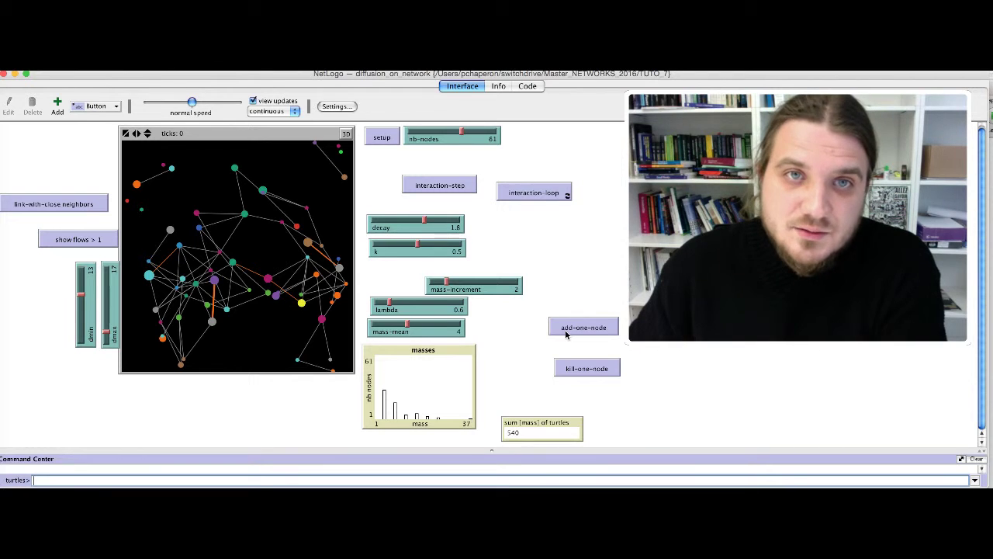
Run and stop the interaction loop, slow the speed slider, and reset to fresh nodes.
left_click(528, 195)
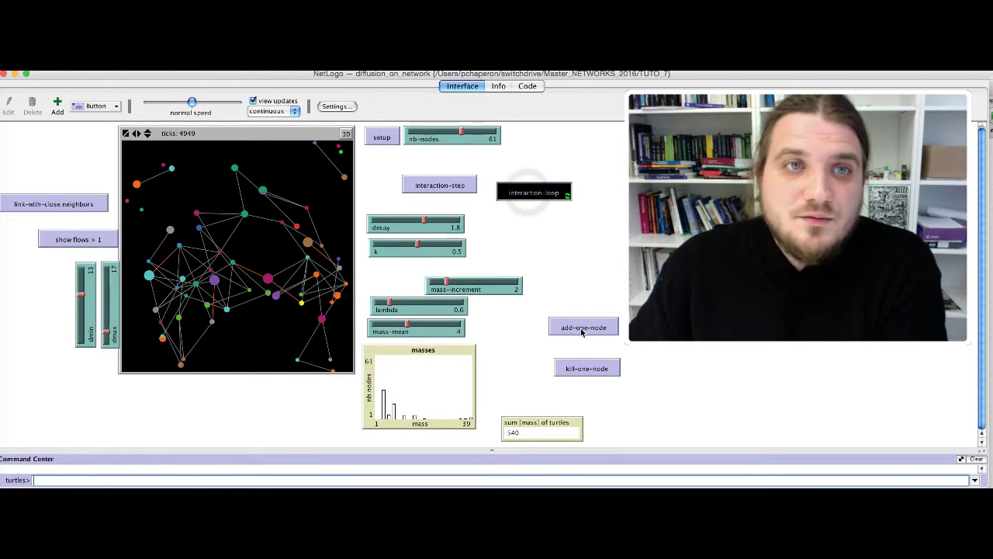
left_click(538, 198)
left_click_drag(191, 102, 162, 104)
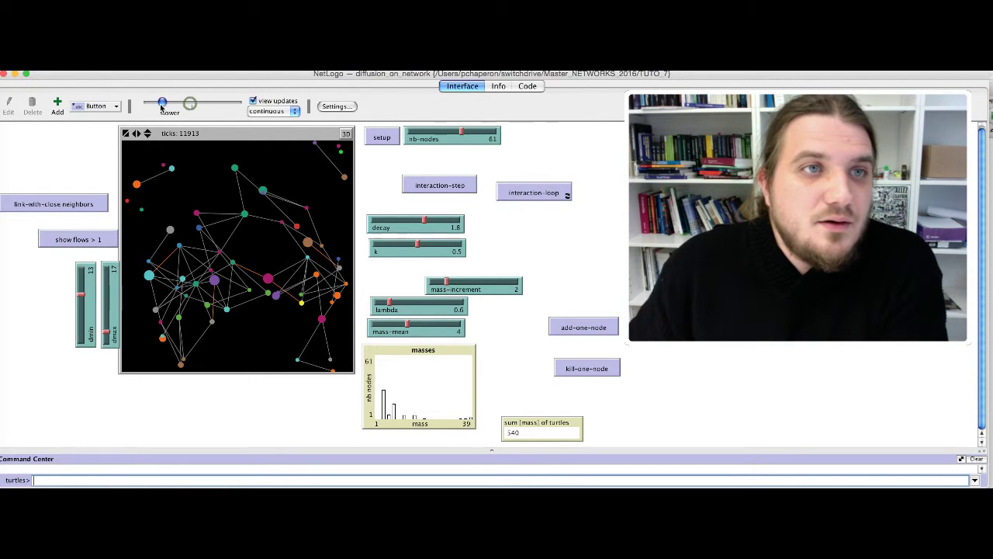
left_click(381, 138)
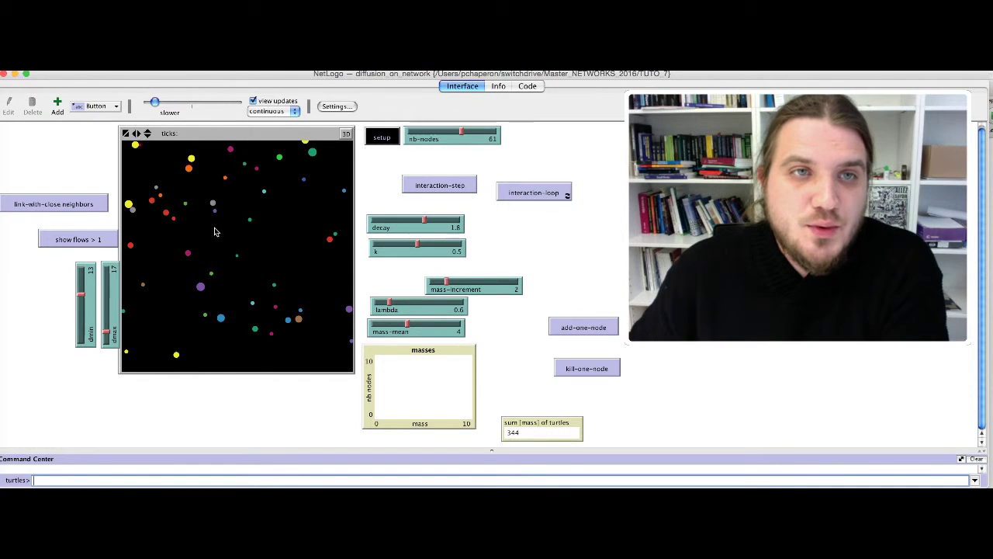
Nudge the speed slider and link the 61 fresh nodes to close neighbours.
left_click(158, 103)
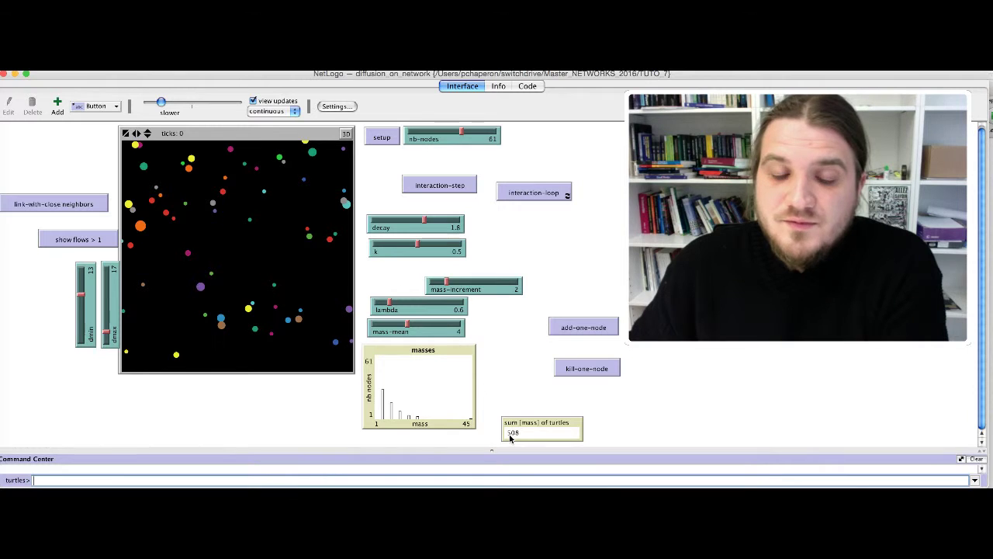
left_click(50, 204)
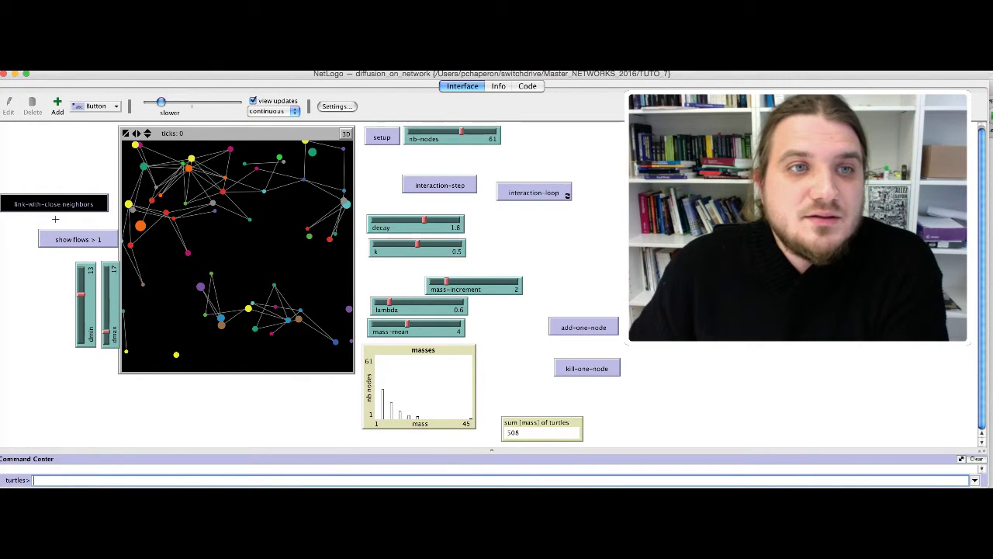
Highlight flows greater than 1 in orange across the linked 61-node network.
left_click(71, 244)
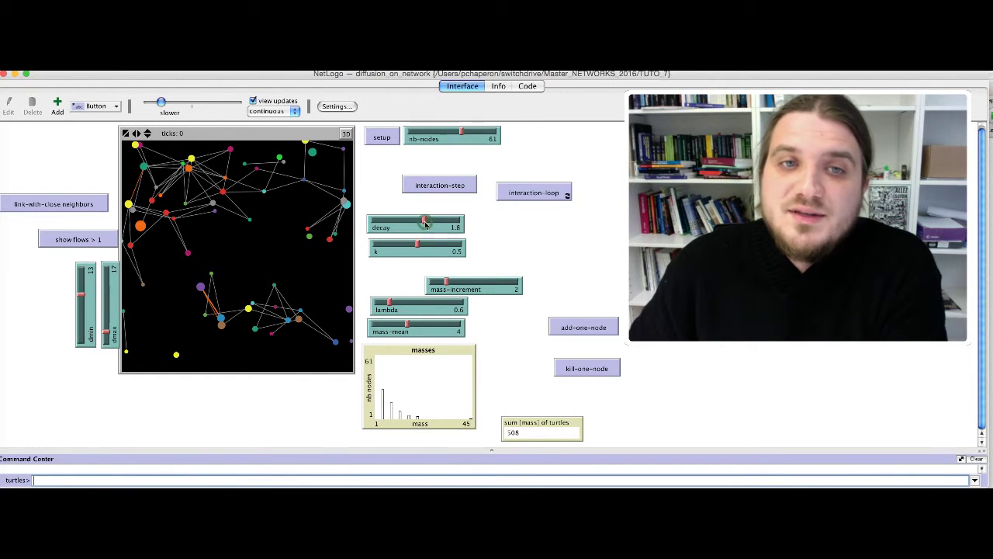
Try decay 1.1, then 2.0, redrawing the orange flows greater than 1 after each change.
left_click_drag(425, 224, 404, 223)
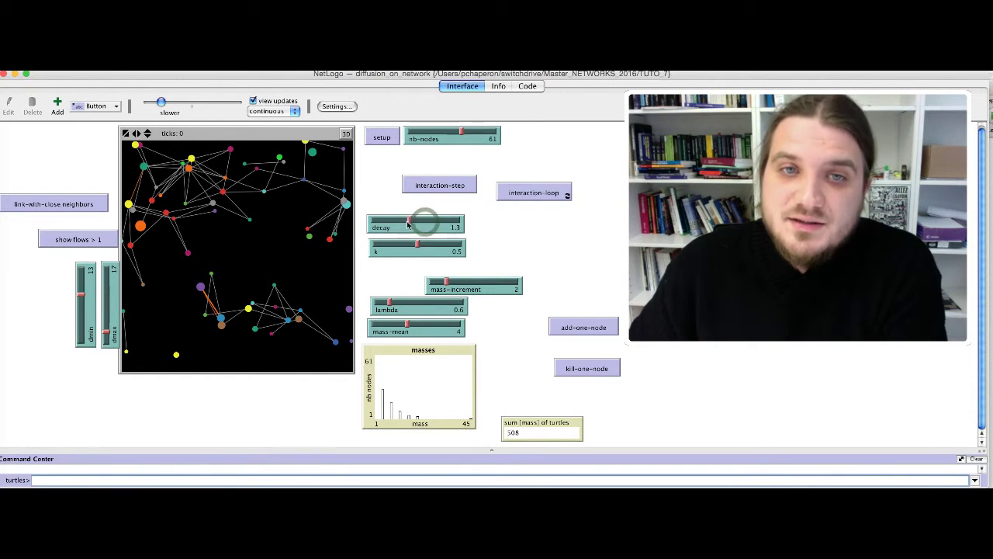
left_click(83, 239)
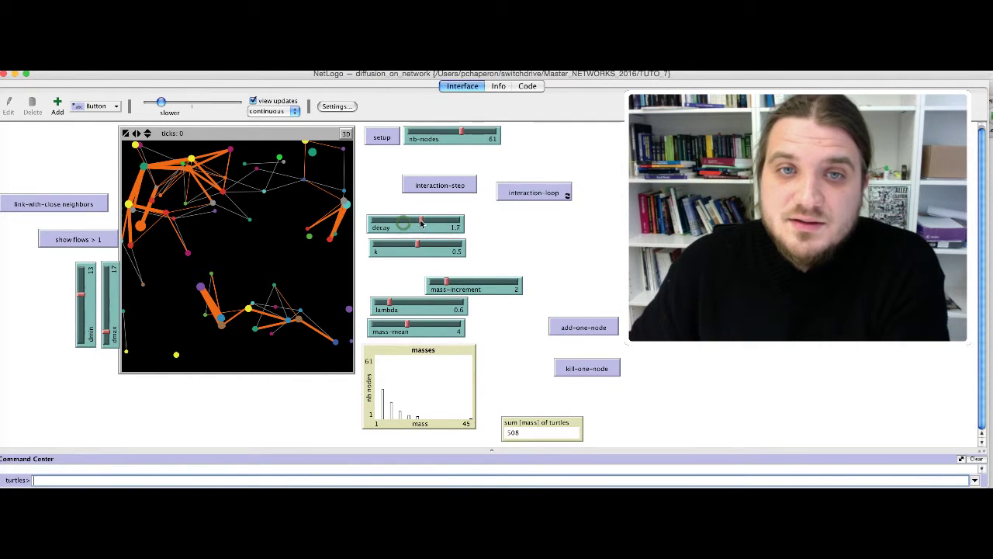
left_click_drag(404, 225, 430, 224)
left_click(76, 238)
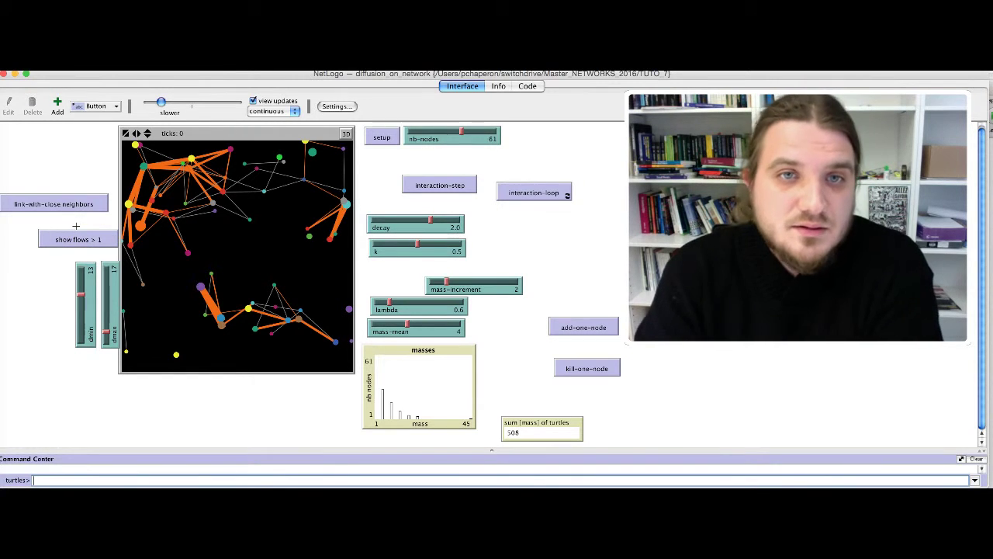
left_click(85, 240)
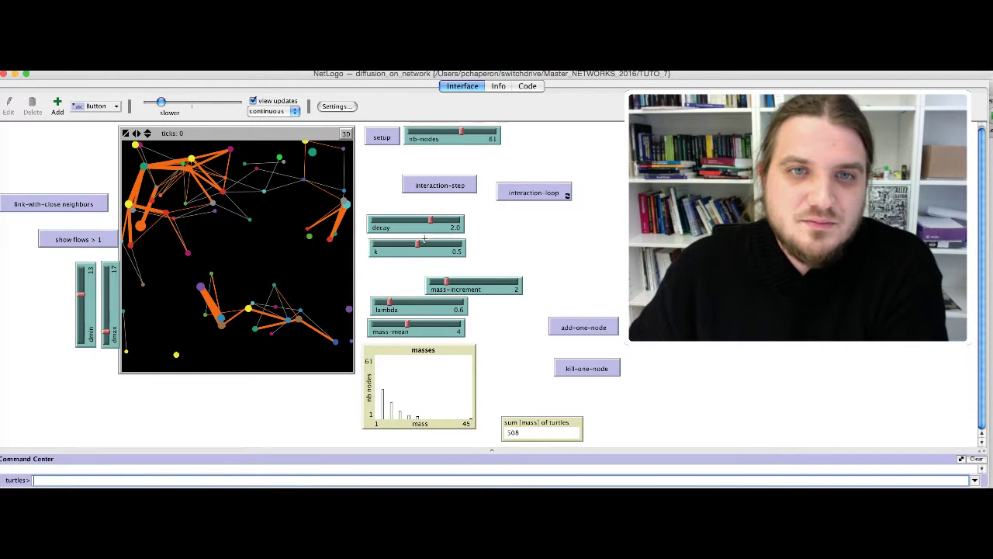
left_click(73, 240)
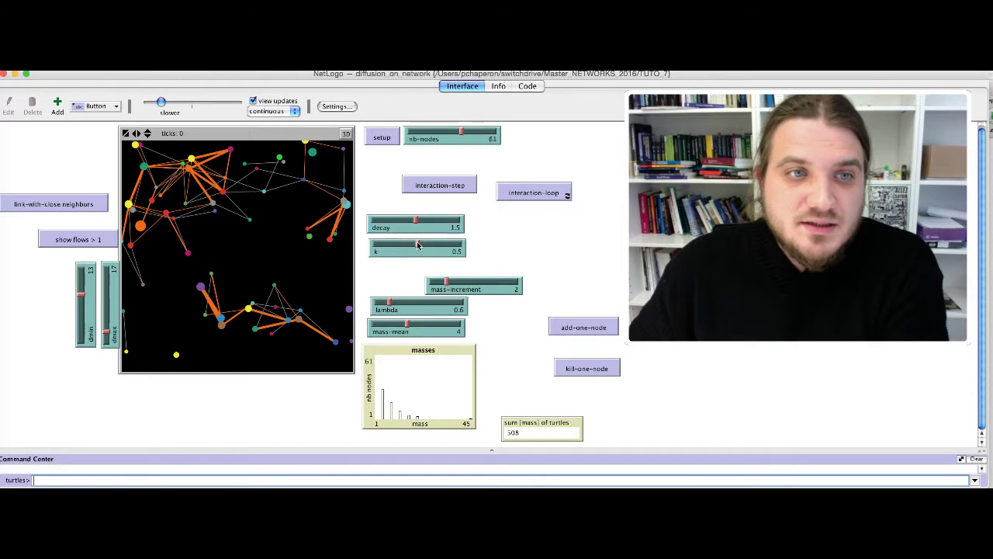
Run the interaction loop while adding three nodes (64 total), then stop it at 5 ticks.
left_click(527, 198)
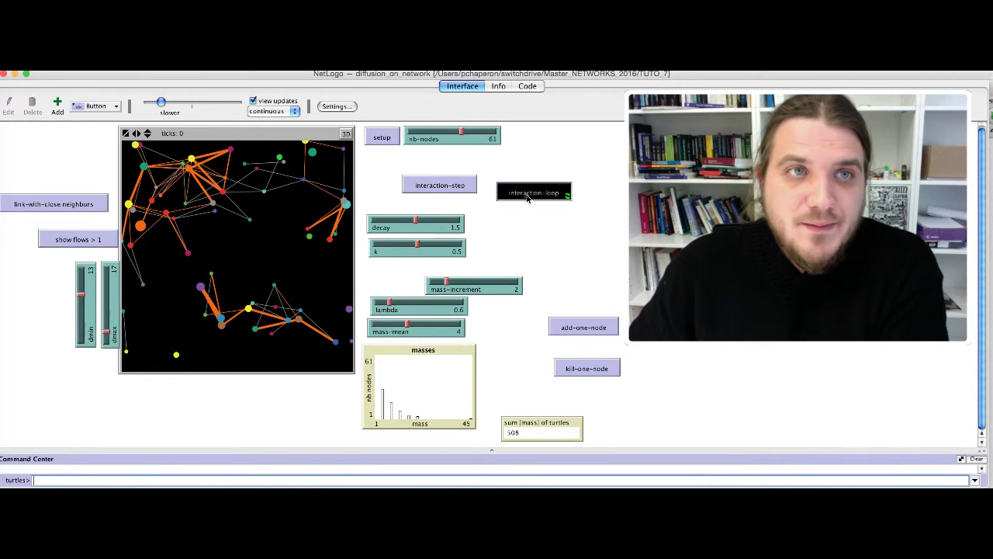
left_click(585, 329)
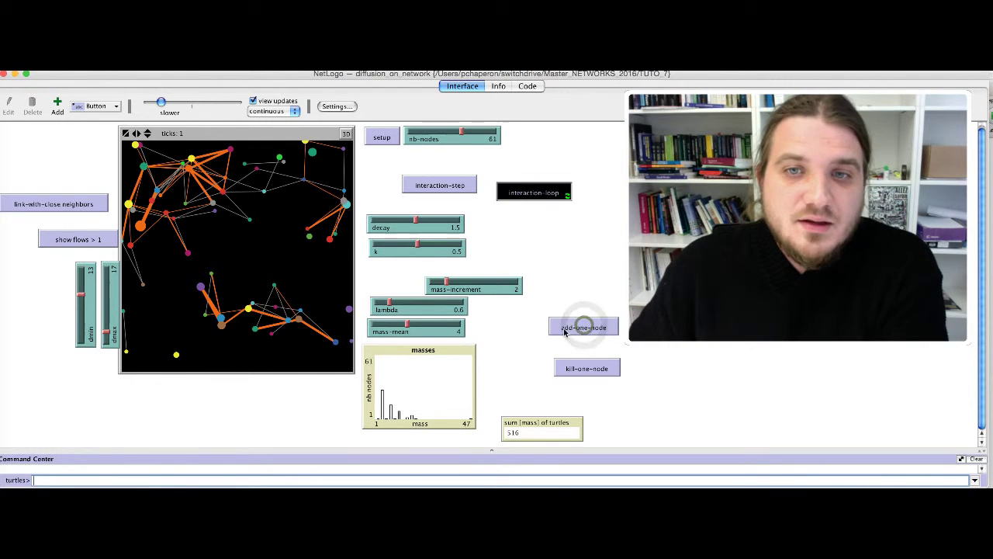
left_click(588, 327)
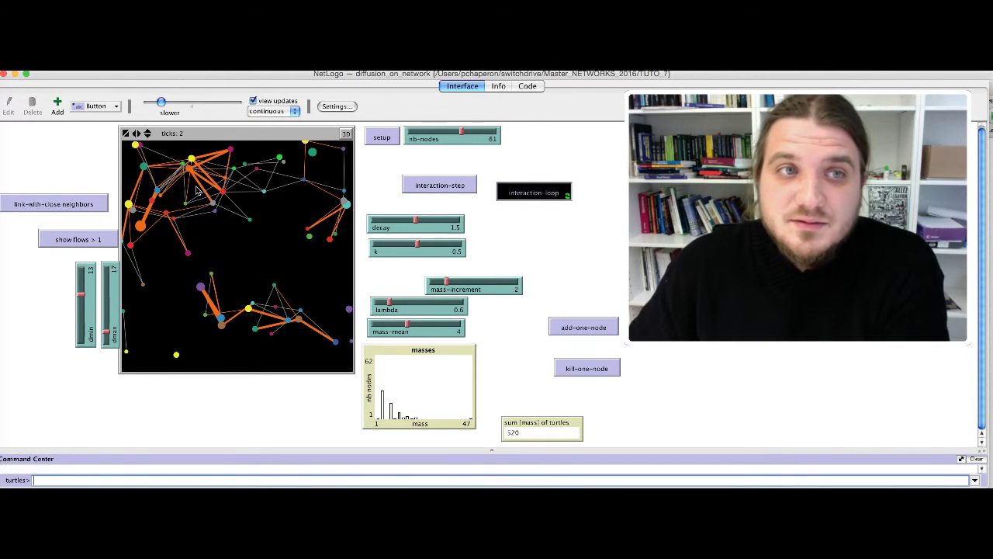
left_click(583, 329)
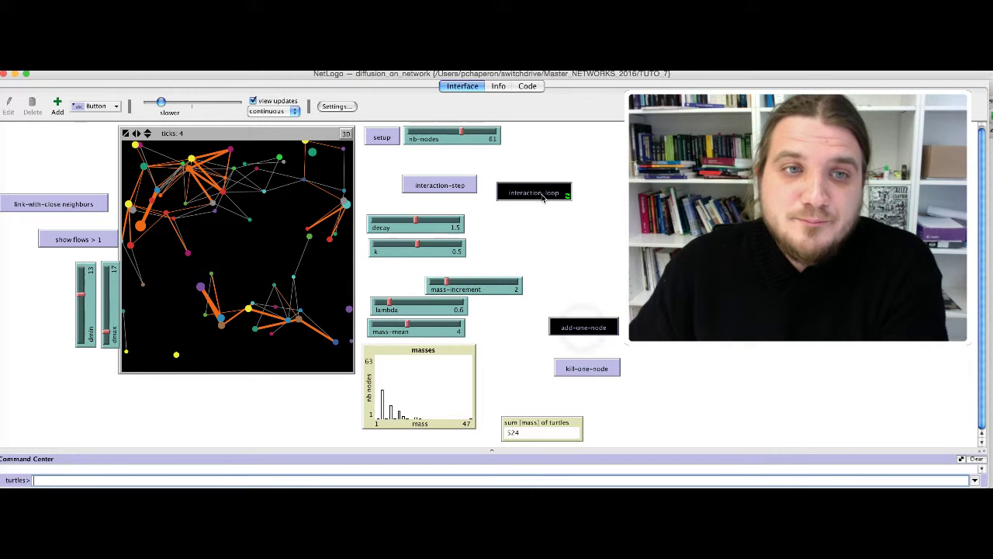
left_click(543, 198)
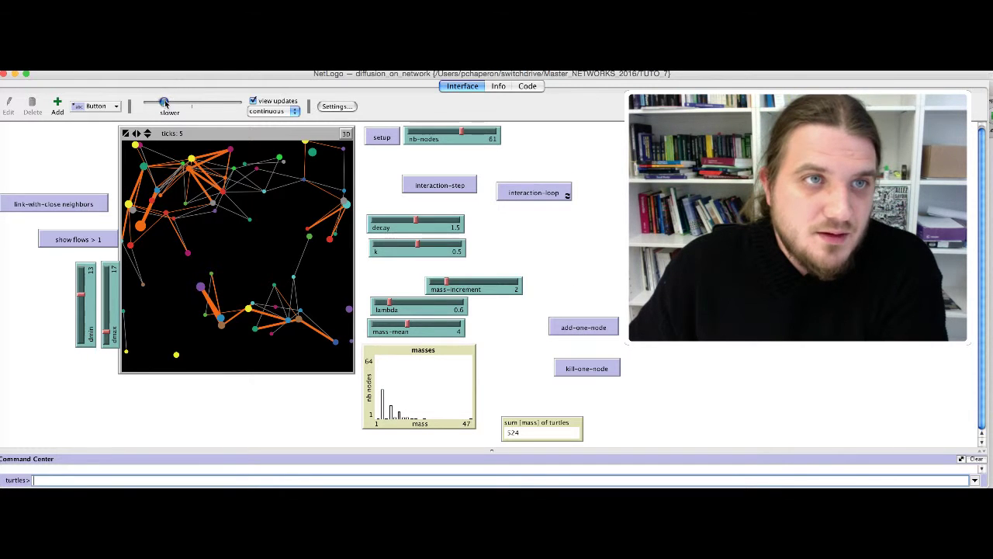
Speed up the simulation slightly, add eight nodes raising total mass to 576, and step once.
left_click_drag(165, 103, 187, 103)
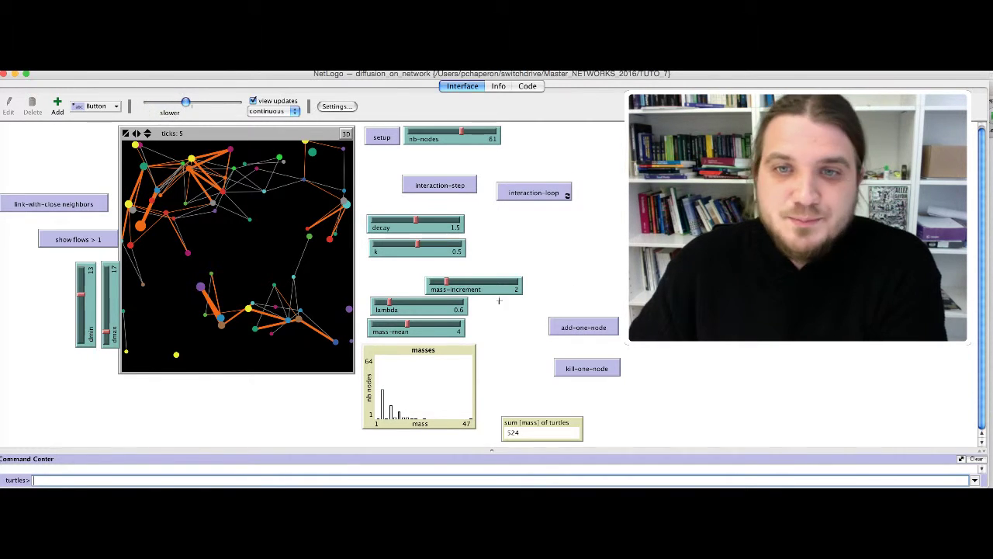
left_click(572, 332)
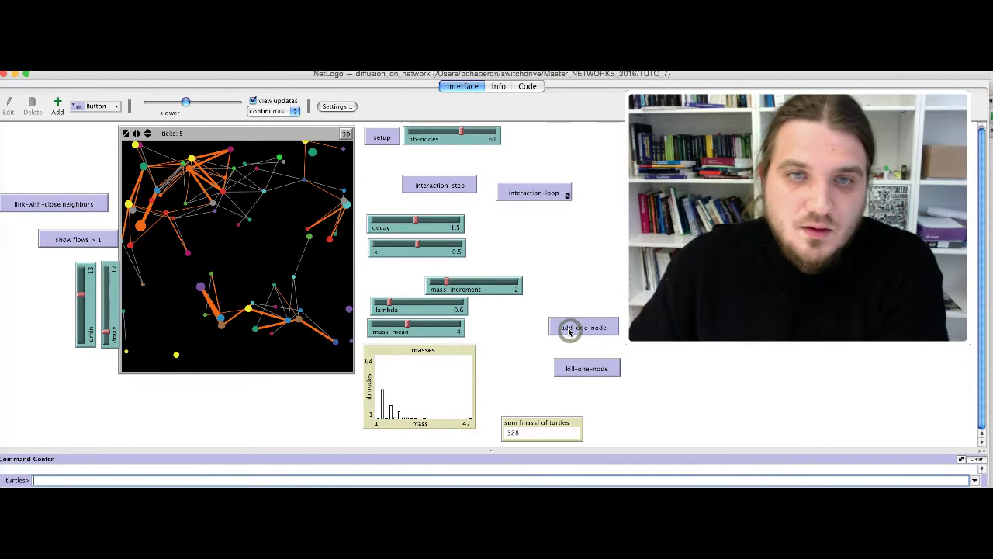
left_click(571, 331)
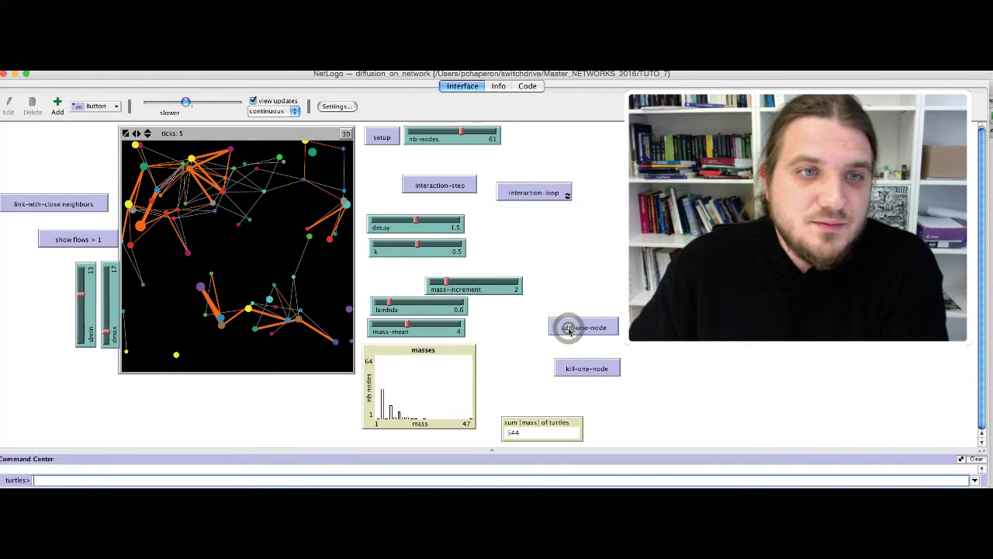
left_click(571, 331)
left_click(571, 331)
left_click(569, 331)
left_click(569, 331)
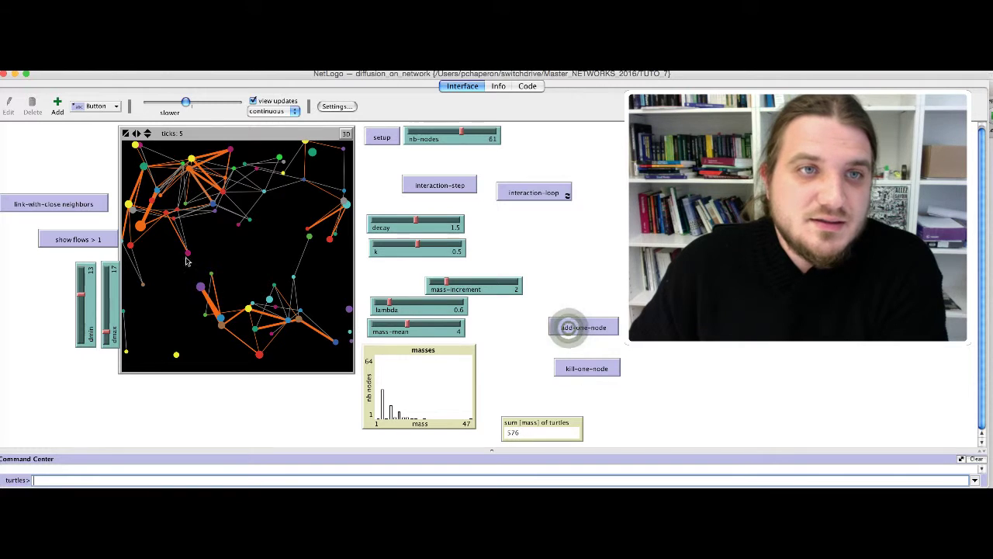
left_click(569, 331)
left_click(569, 331)
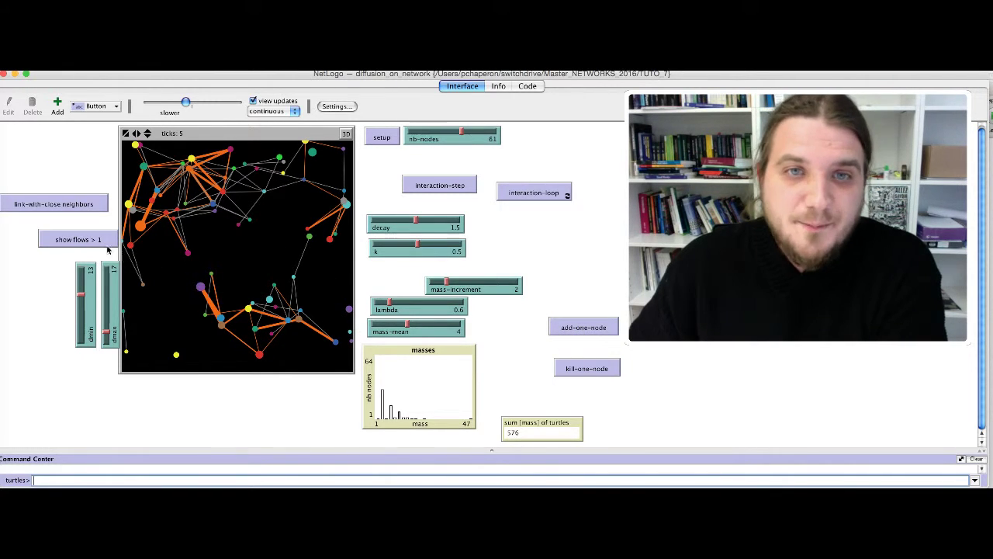
left_click(454, 186)
Advance the model single interactions to 47 ticks, then remove one node.
left_click(454, 187)
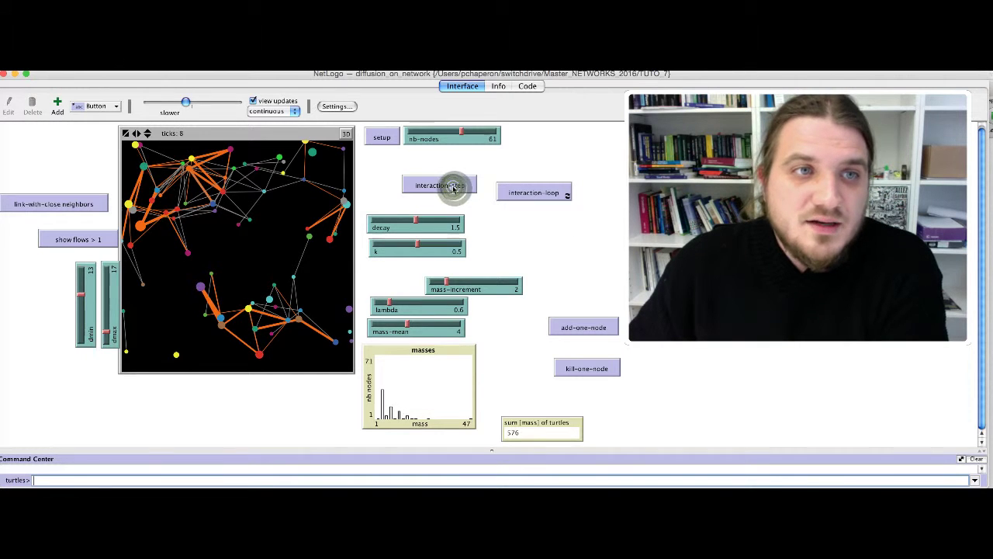
left_click(454, 187)
left_click(454, 187)
left_click(454, 186)
left_click(454, 186)
left_click(454, 187)
left_click(454, 187)
left_click(454, 186)
left_click(454, 186)
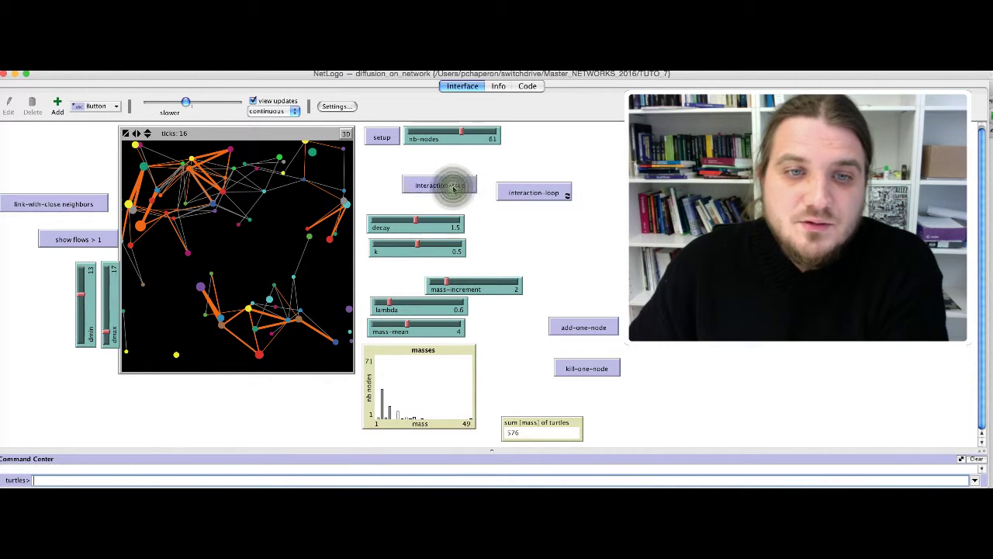
left_click(454, 186)
left_click(454, 186)
left_click(453, 187)
left_click(453, 186)
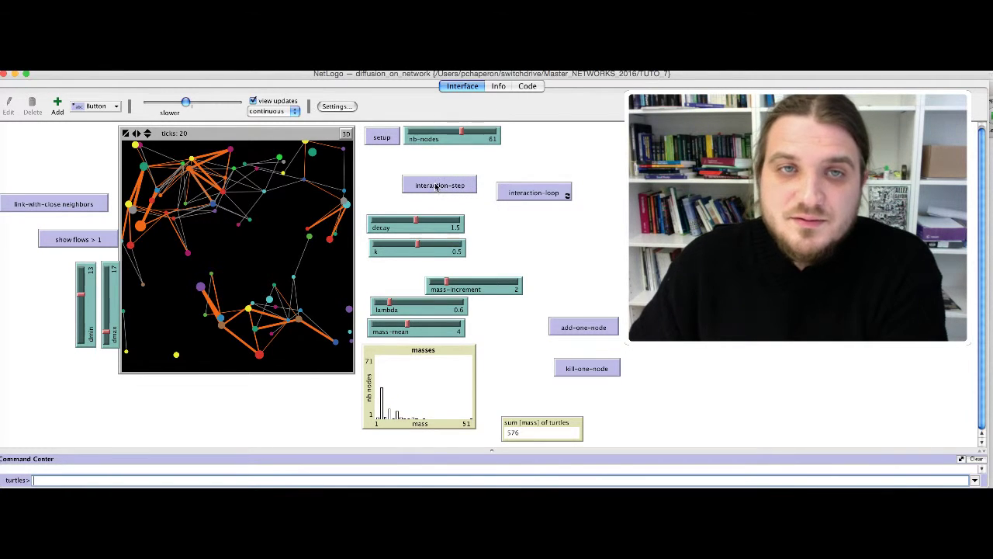
left_click(437, 186)
left_click(437, 186)
left_click(437, 186)
left_click(436, 186)
left_click(436, 186)
left_click(436, 185)
left_click(435, 184)
left_click(435, 185)
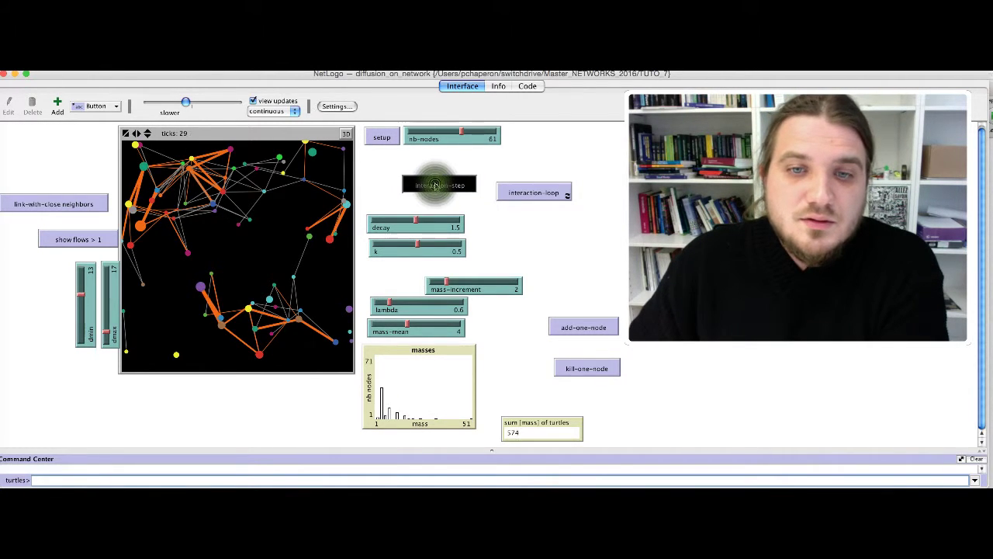
left_click(436, 185)
left_click(436, 186)
left_click(436, 186)
left_click(437, 187)
left_click(437, 188)
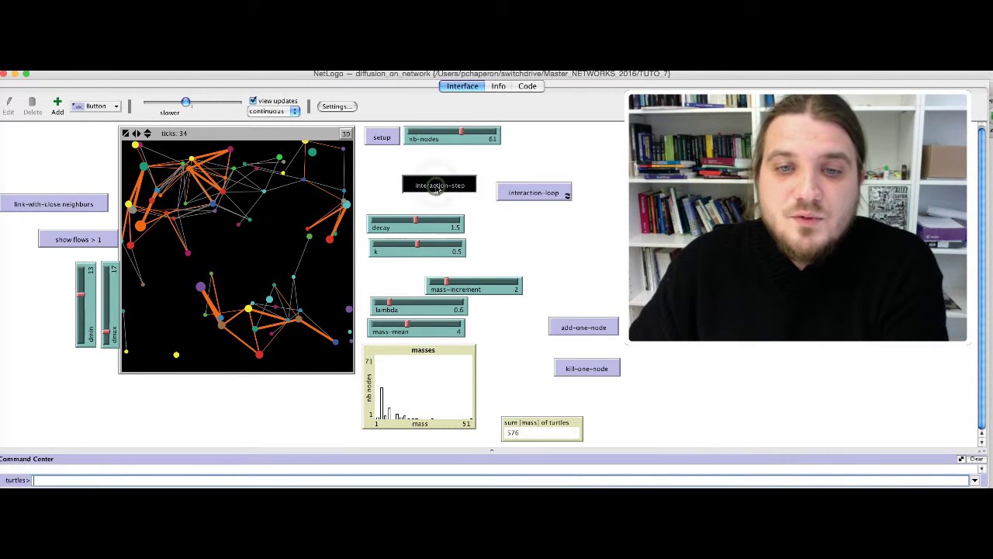
left_click(437, 188)
left_click(437, 188)
left_click(437, 187)
left_click(437, 187)
left_click(436, 187)
left_click(436, 187)
left_click(437, 187)
left_click(437, 187)
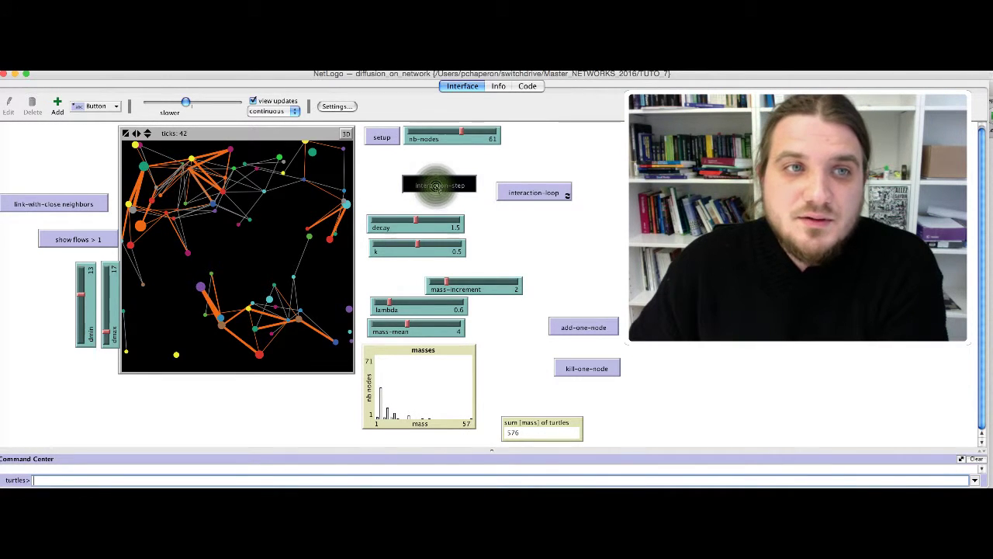
left_click(437, 186)
left_click(437, 186)
left_click(437, 186)
left_click(437, 186)
left_click(437, 186)
left_click(586, 367)
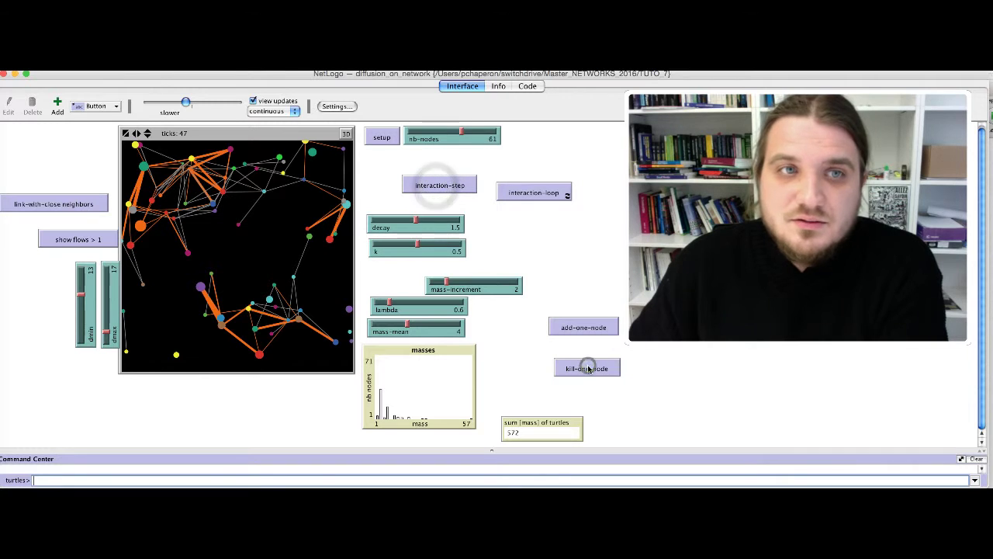
Remove four more nodes from the network.
left_click(588, 368)
left_click(587, 367)
left_click(588, 367)
left_click(587, 368)
left_click(588, 367)
left_click(587, 368)
left_click(587, 368)
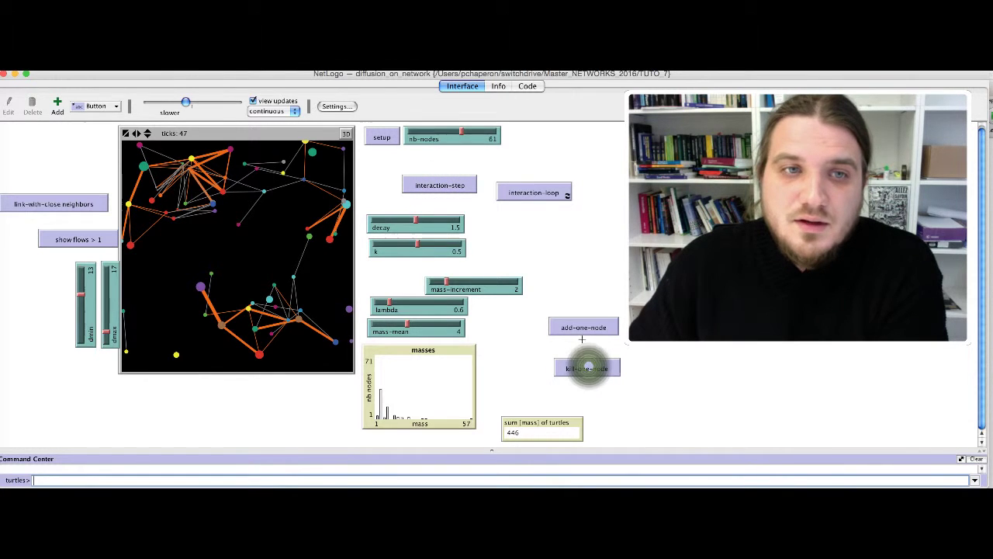
Add four new nodes back, bringing total turtle mass to 522.
left_click(582, 329)
left_click(582, 329)
left_click(583, 329)
left_click(583, 328)
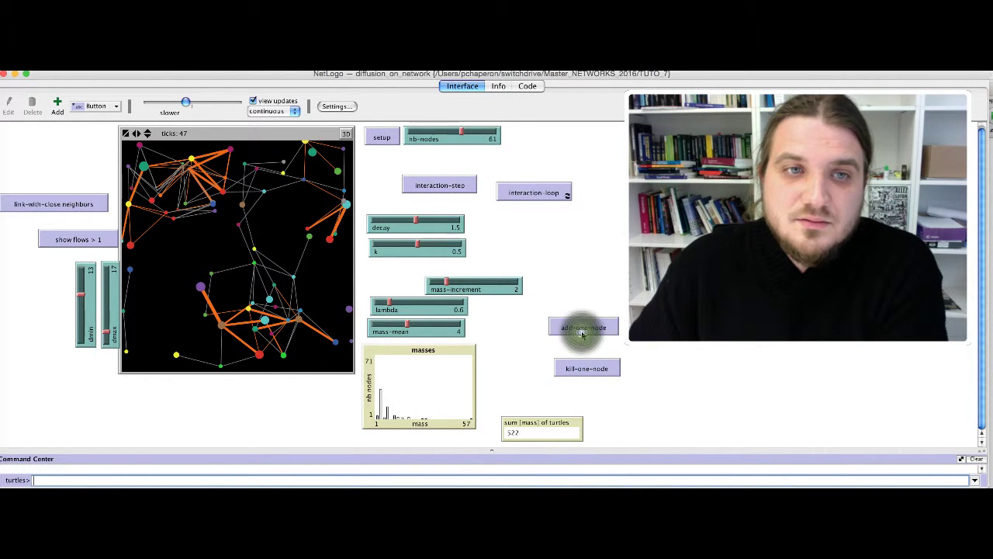